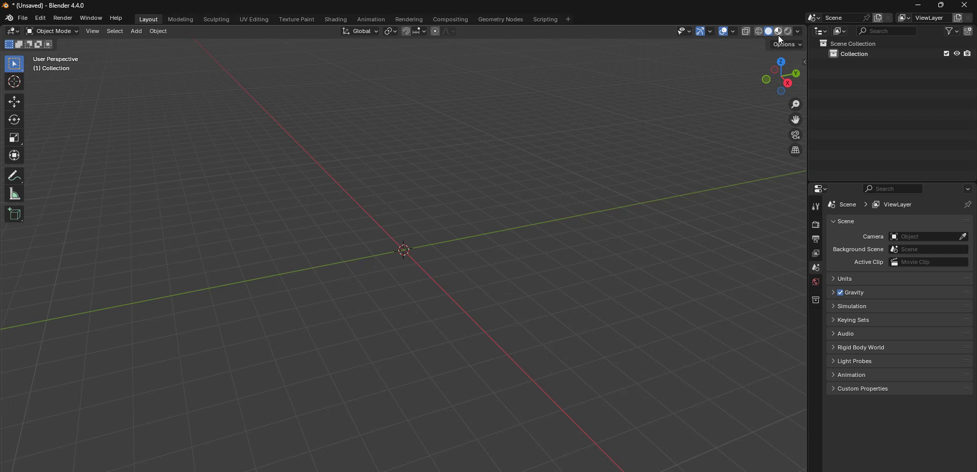
Add a plane at the origin in Material Preview shading and scale it uniformly by a factor of about 5.3
left_click(779, 31)
left_click(142, 33)
mouse_move(143, 44)
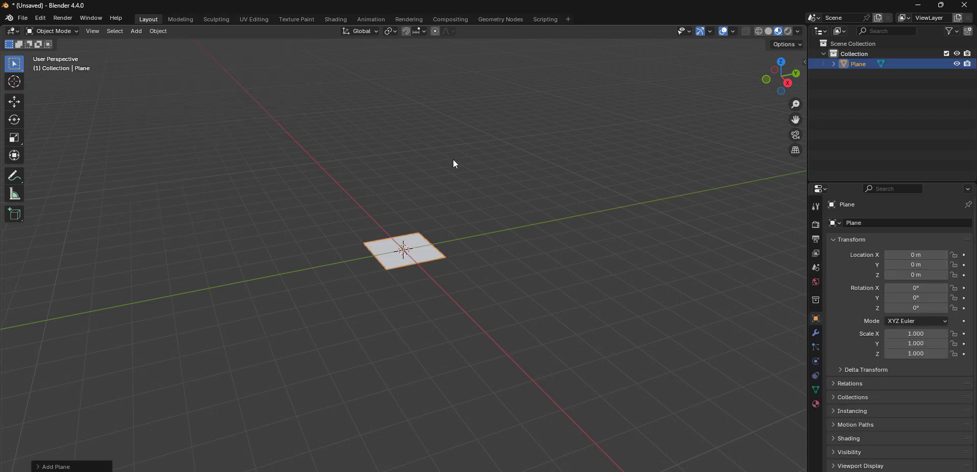
key("s")
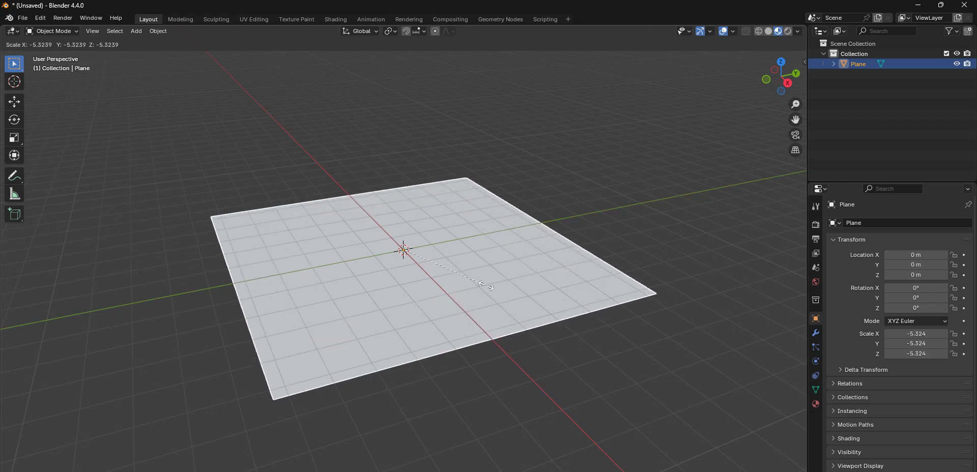
left_click(488, 286)
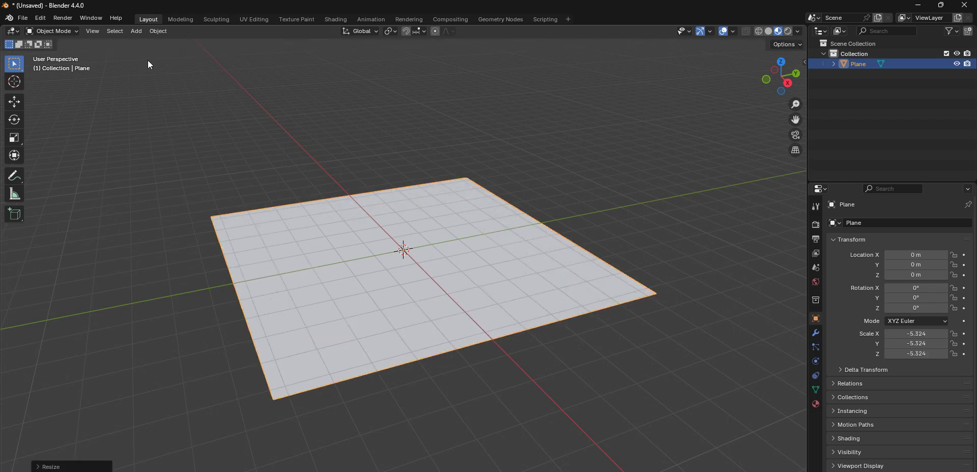
Add a UV sphere, place it above and beyond the plane's far edge, and scale it down to about 0.36
left_click(141, 31)
mouse_move(143, 41)
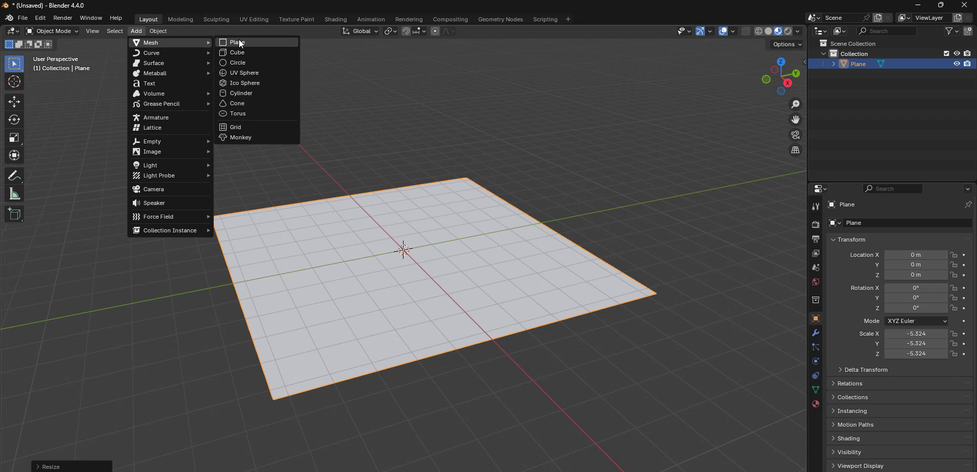
left_click(258, 73)
key("g")
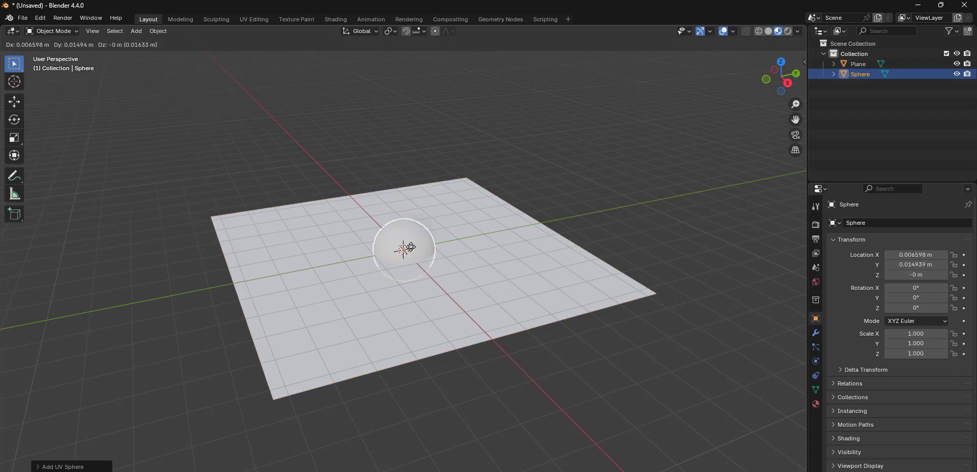
left_click(591, 145)
key("s")
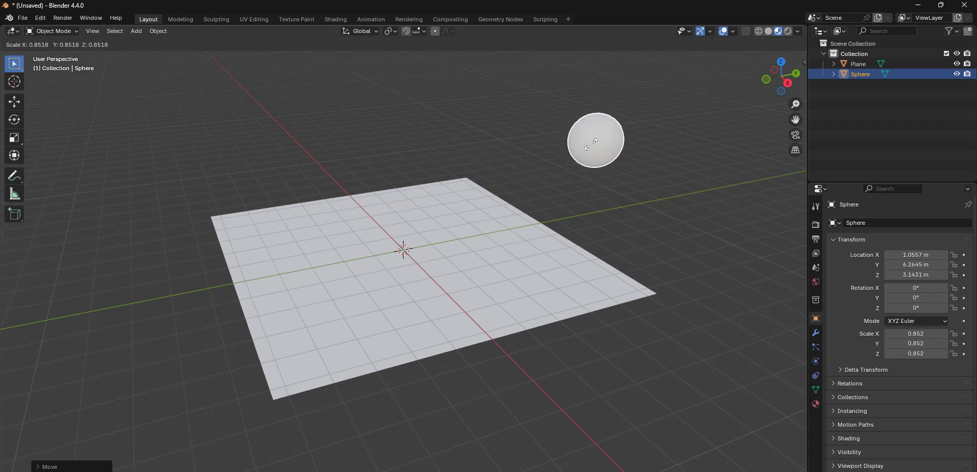
left_click(595, 140)
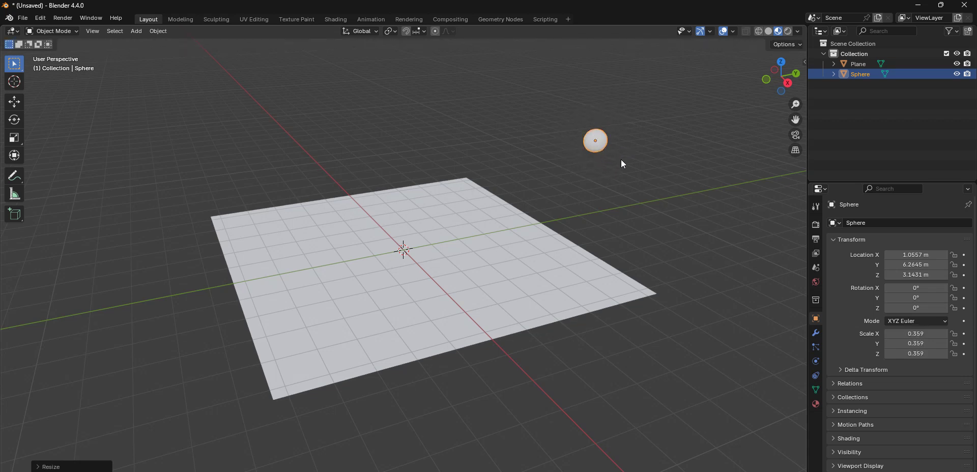
Add an emitter particle system to the plane
left_click(553, 276)
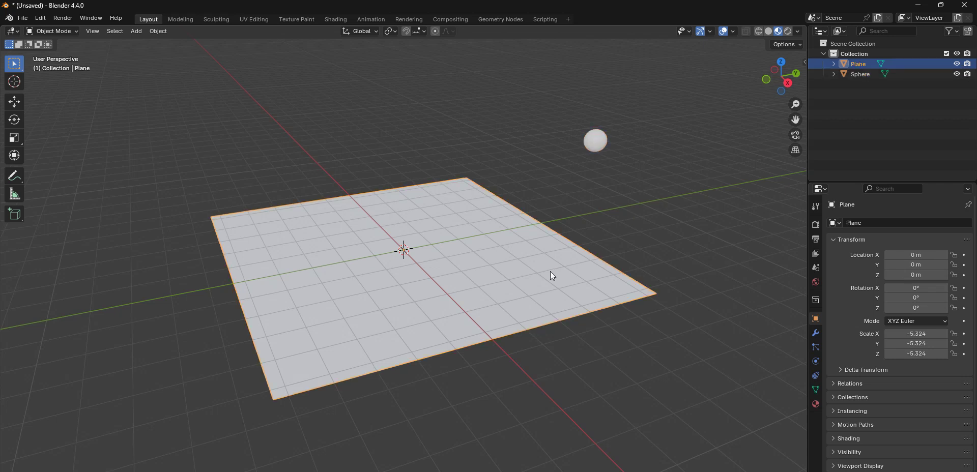
left_click(816, 349)
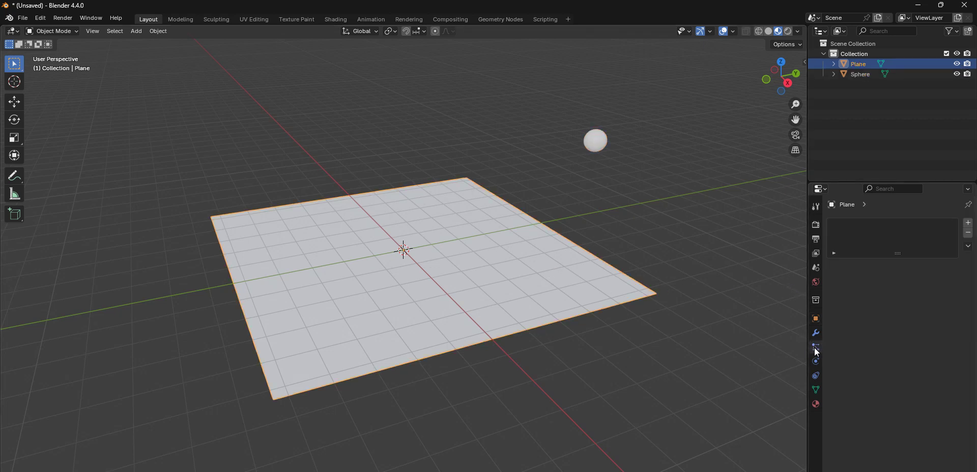
left_click(969, 224)
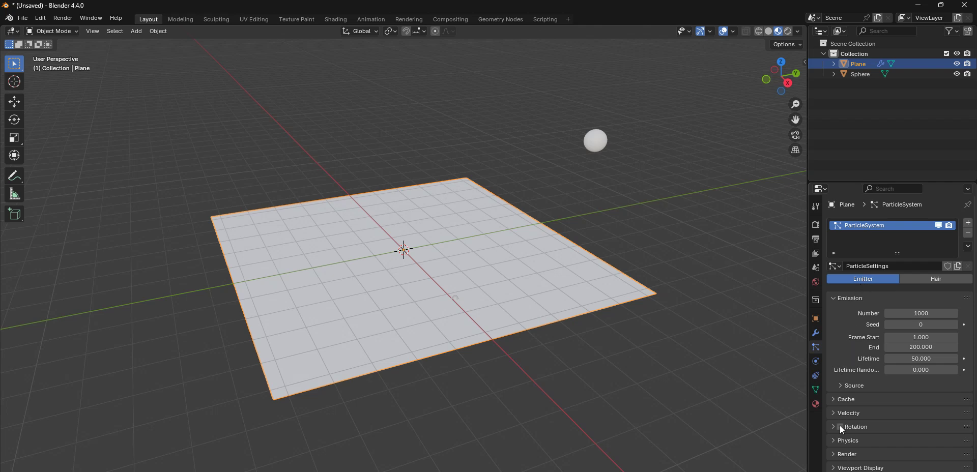
Render the plane's particles as Object, using the Sphere as the instance object
left_click(850, 455)
scroll(900, 438, "down", 5)
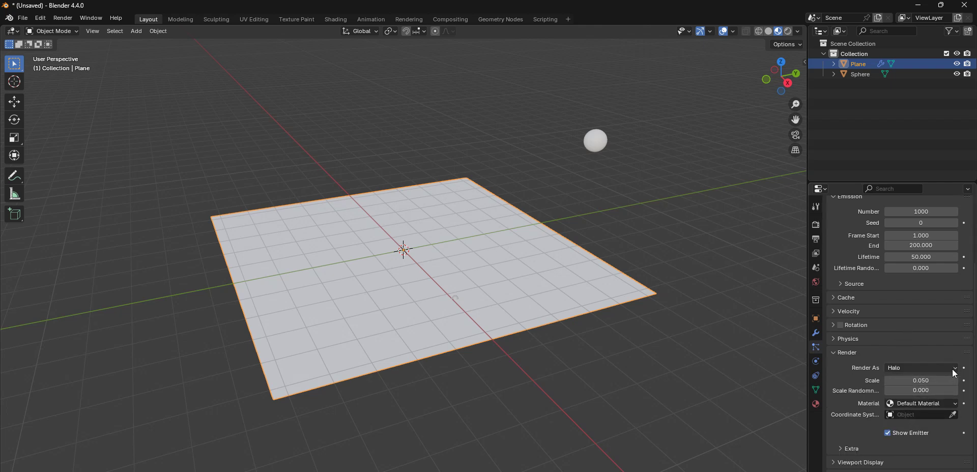
left_click(955, 371)
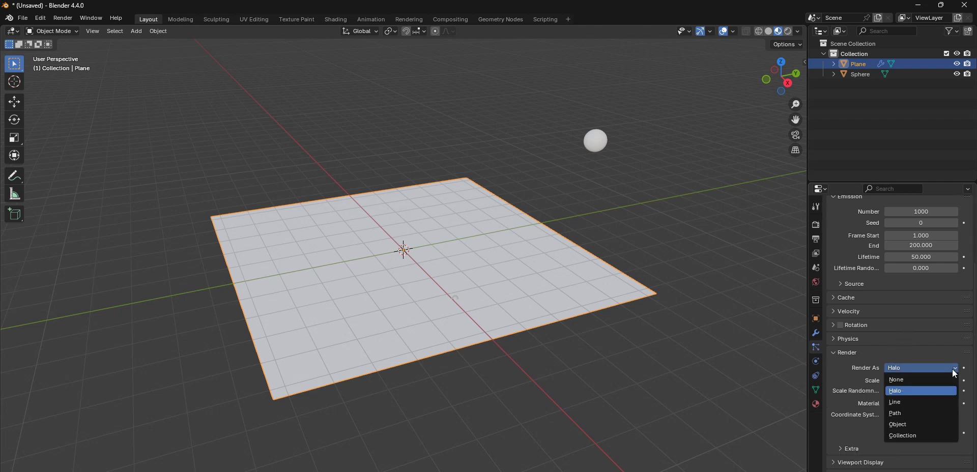
left_click(911, 424)
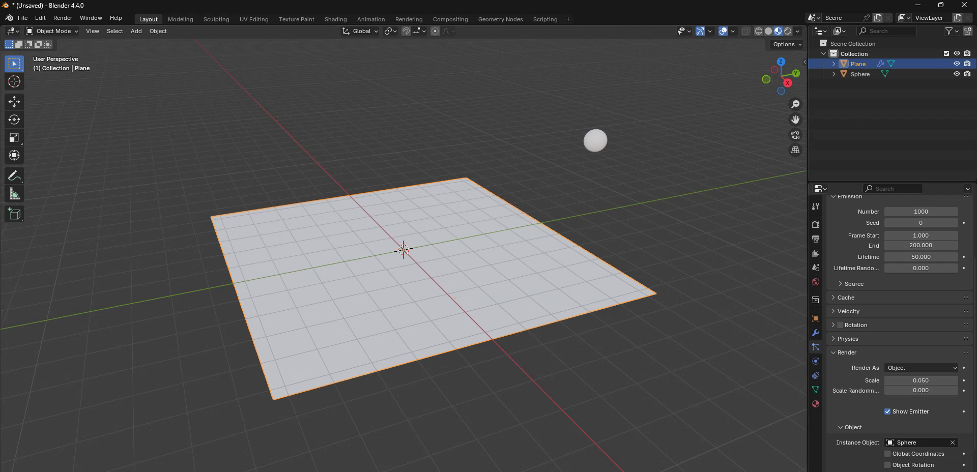
Enlarge the timeline, play the animation, and examine the emitted particles from below and above the plane
left_click_drag(430, 470, 437, 369)
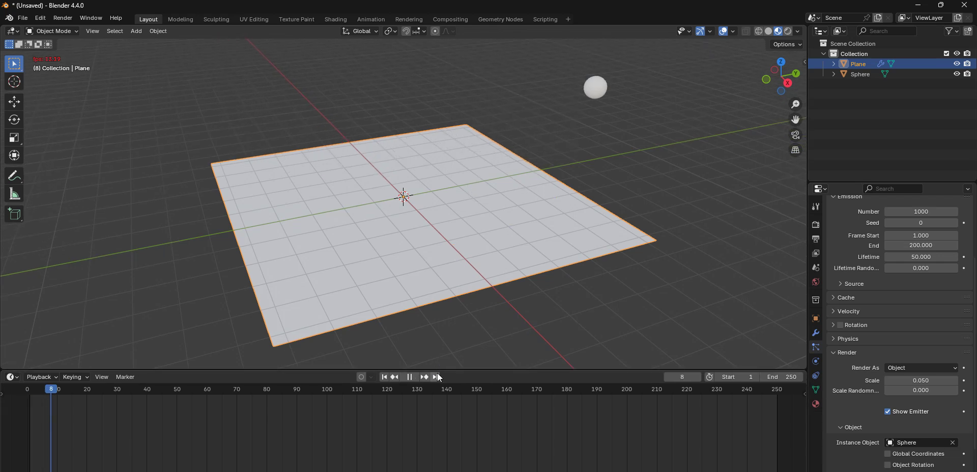
middle_click_drag(577, 292, 600, 262)
scroll(500, 253, "up", 5)
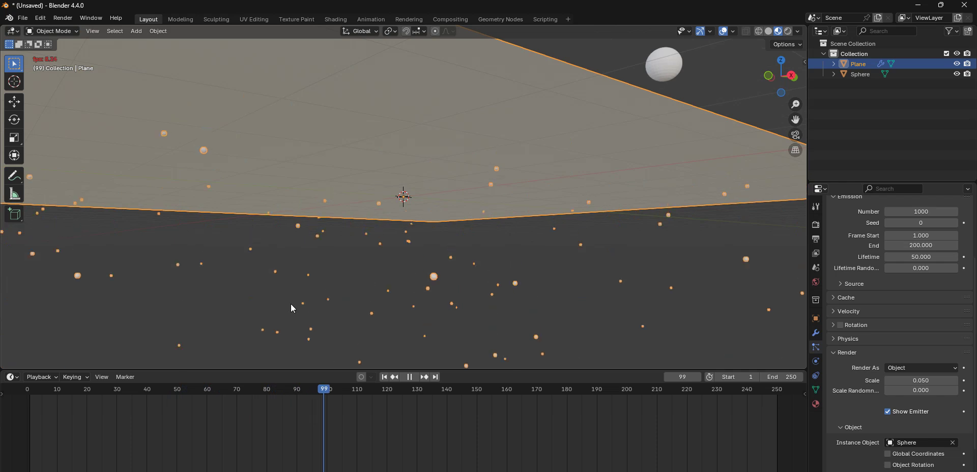
scroll(606, 229, "down", 4)
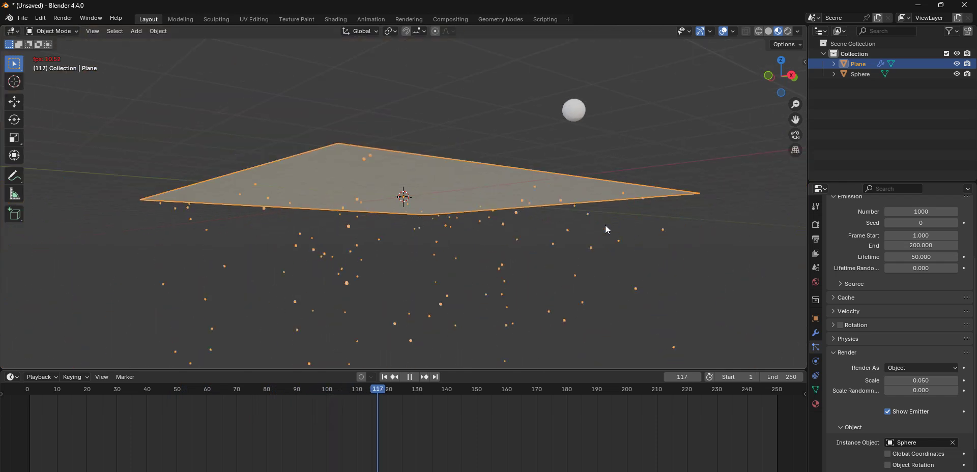
middle_click_drag(624, 205, 403, 295)
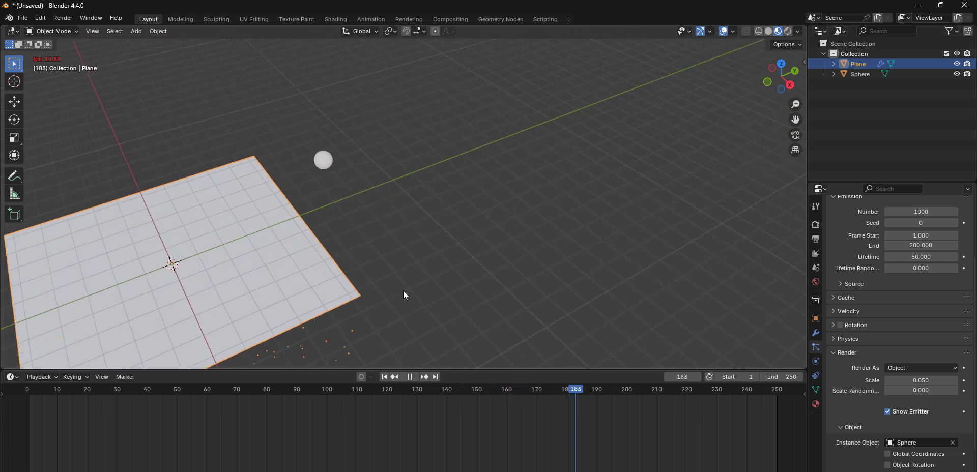
Select the sphere and split the 3D viewport vertically into two halves
left_click(324, 159)
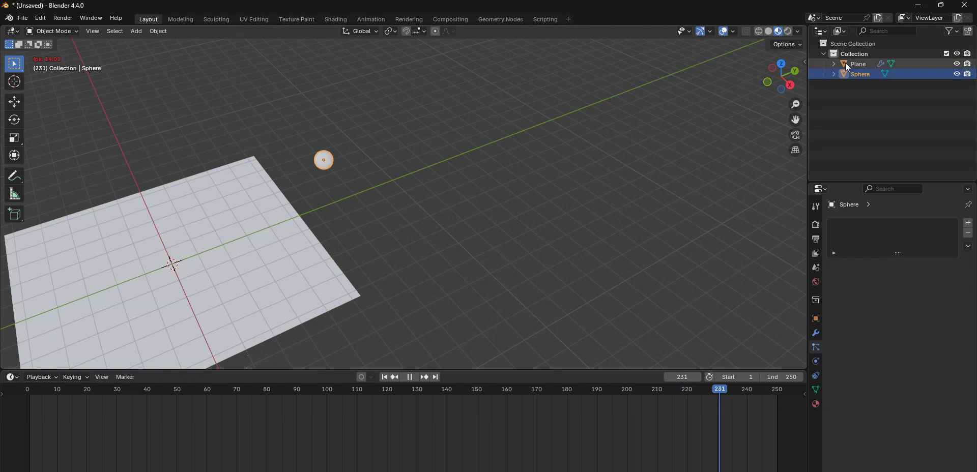
right_click(810, 29)
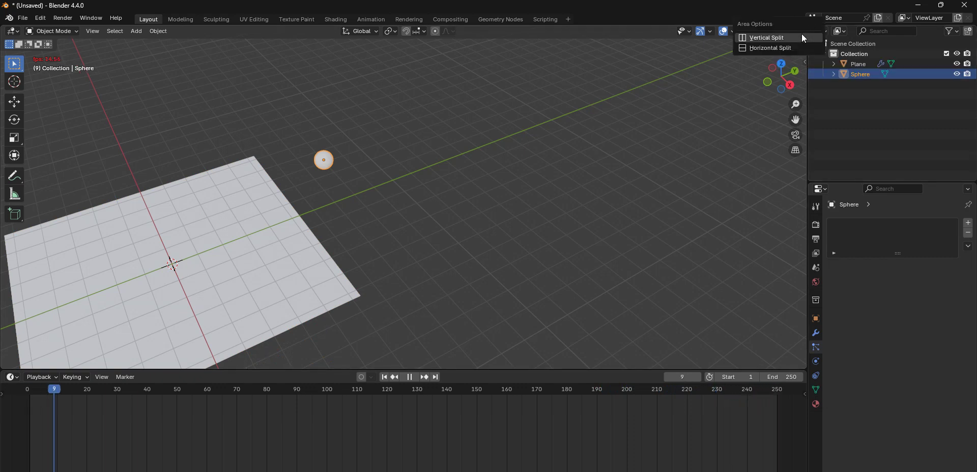
left_click(803, 37)
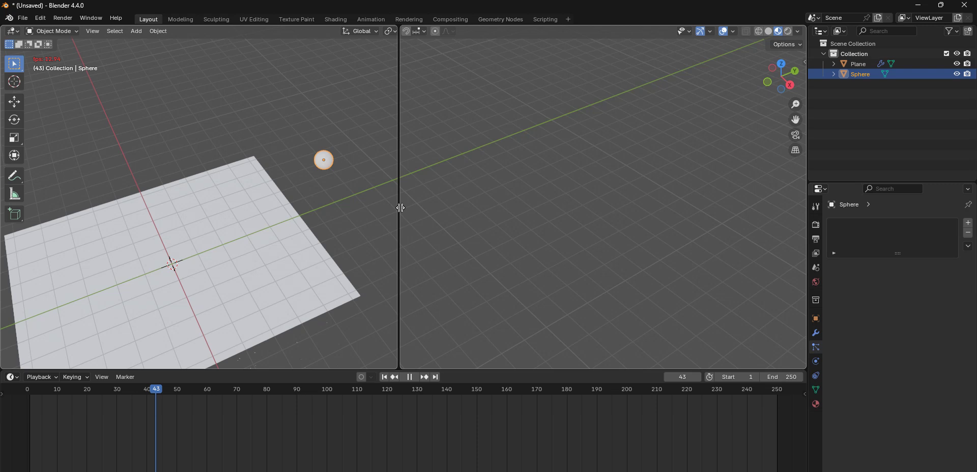
left_click(634, 85)
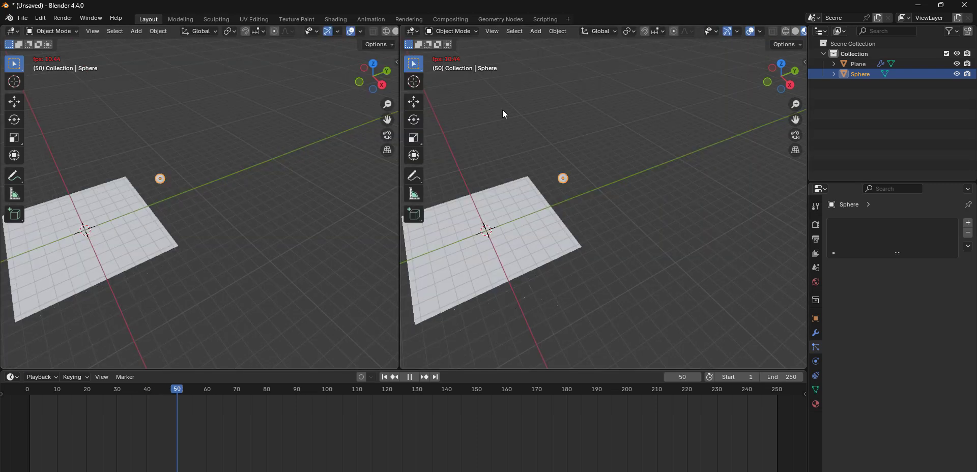
Turn the second viewport into a Compositor and enable Use Nodes
left_click(413, 31)
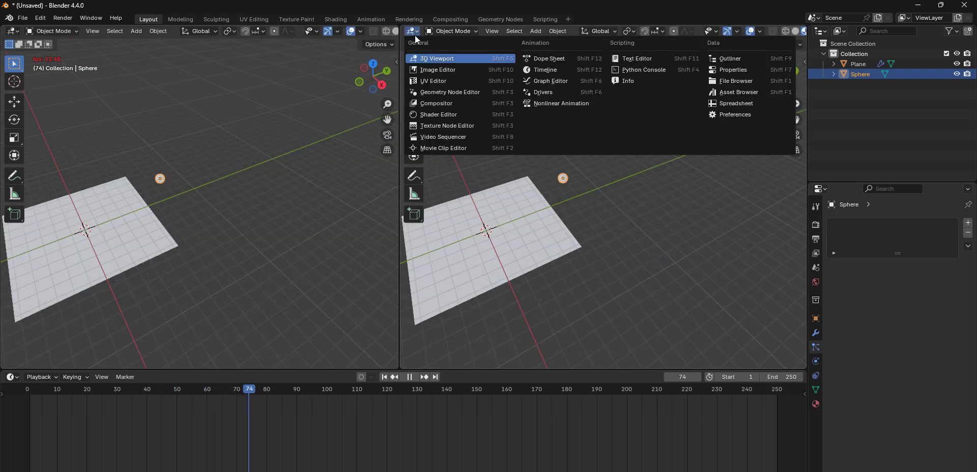
left_click(425, 104)
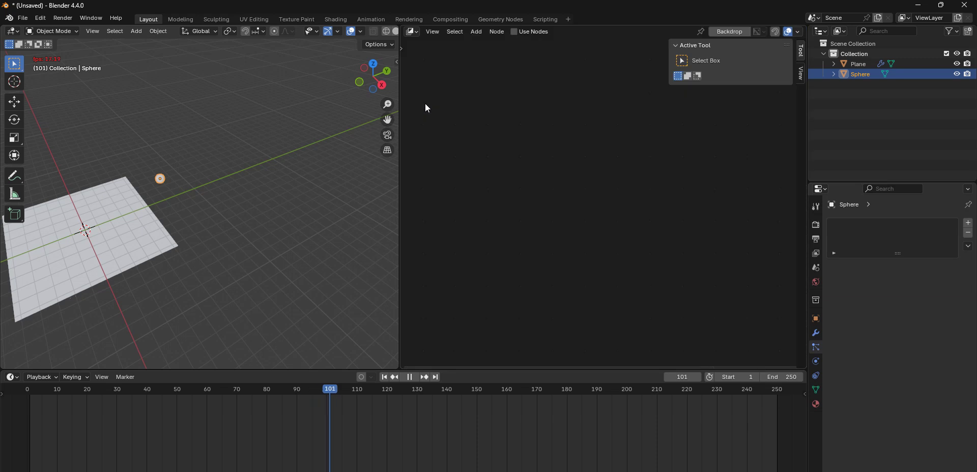
left_click(514, 31)
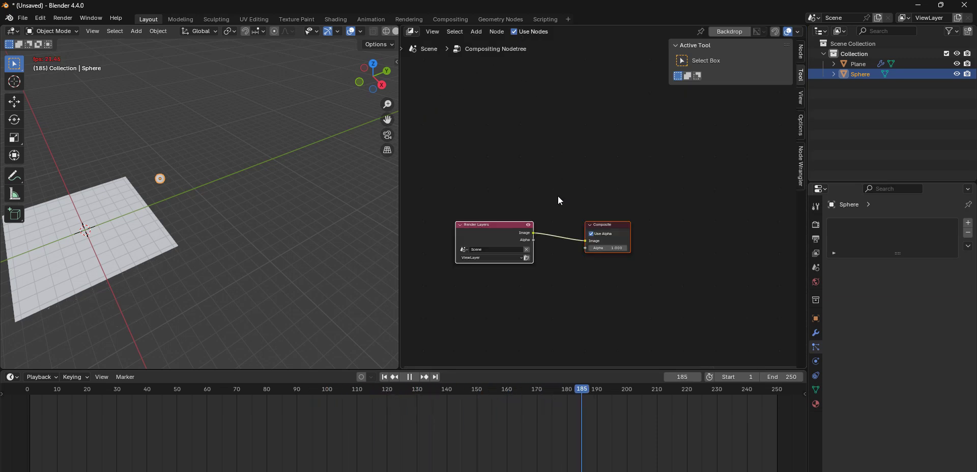
Add a Viewer node above the Composite node and connect its Image input to the Render Layers Image output
scroll(557, 197, "up", 2)
middle_click_drag(611, 231, 677, 198)
left_click_drag(676, 198, 755, 169)
left_click(653, 157)
key("shift+a")
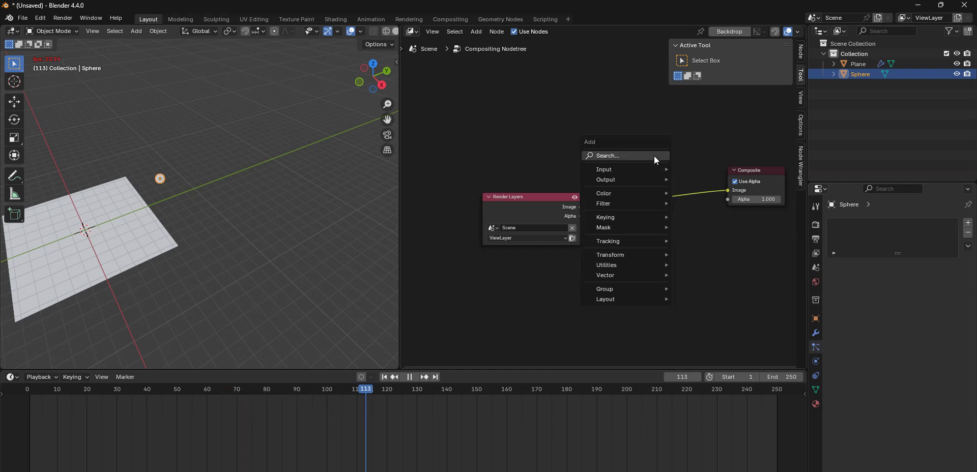
left_click(655, 156)
left_click(693, 185)
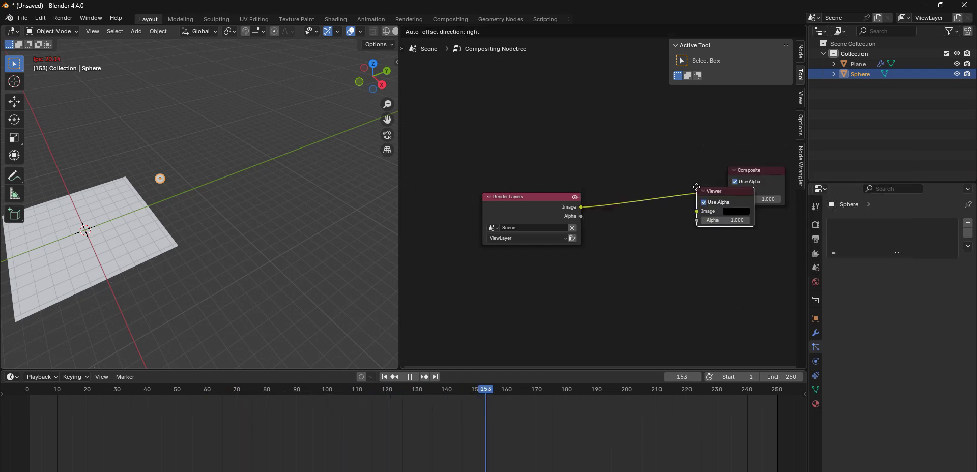
left_click(721, 106)
left_click_drag(723, 130, 586, 208)
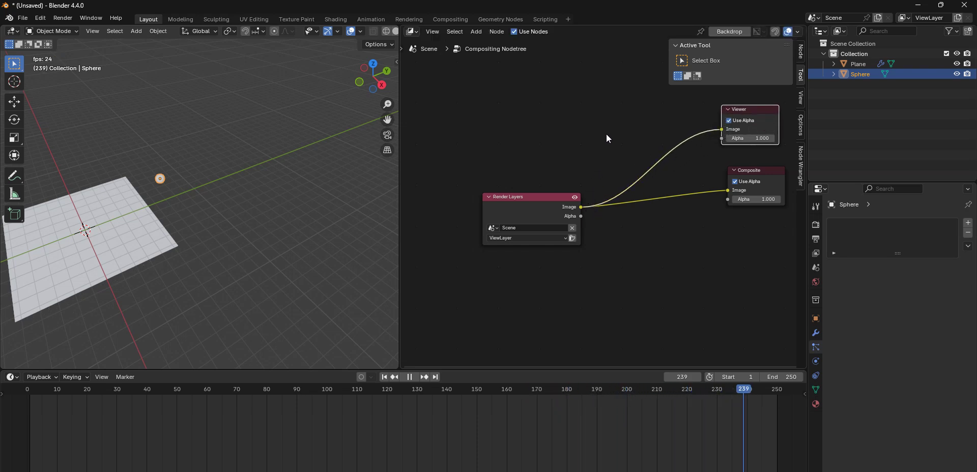
Join the Viewer and Composite links through a reroute point and insert a Glare node between Render Layers and the reroute
mouse_move(609, 127)
right_mouse_down("shift")
mouse_move(646, 186)
mouse_move(664, 243)
right_mouse_up("shift")
left_click_drag(558, 202, 493, 202)
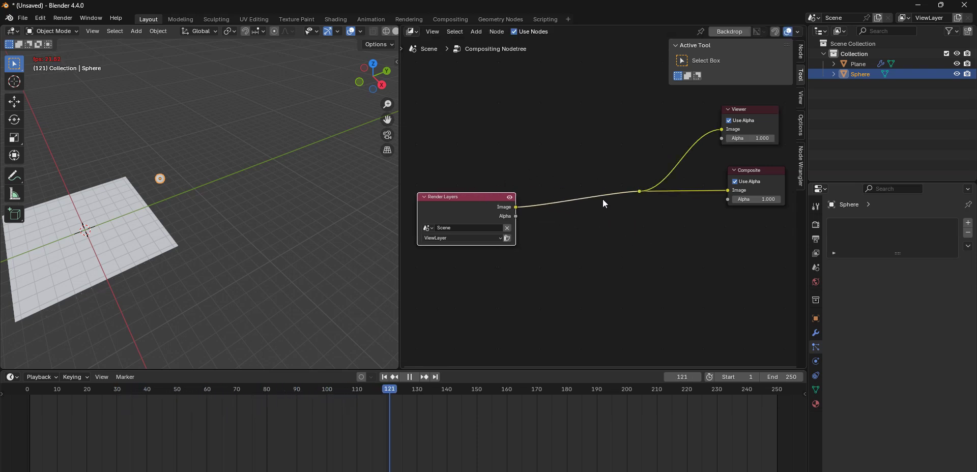
key("shift+a")
left_click(582, 230)
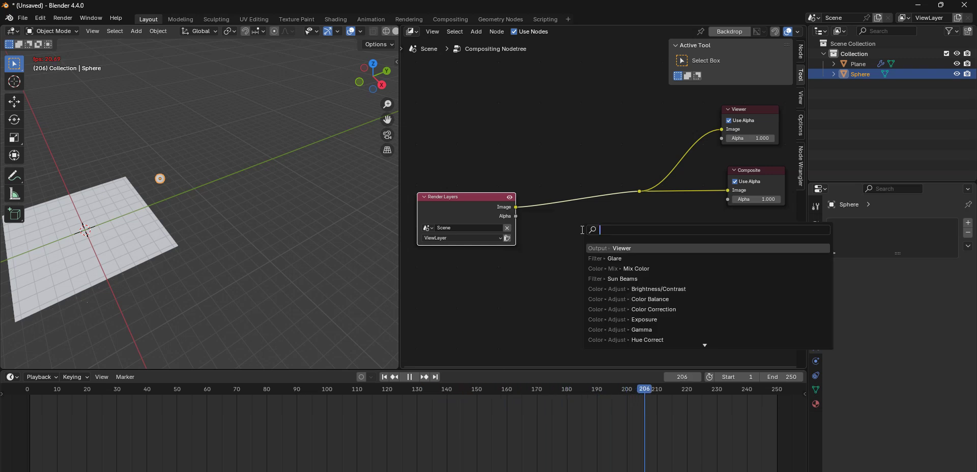
left_click(613, 258)
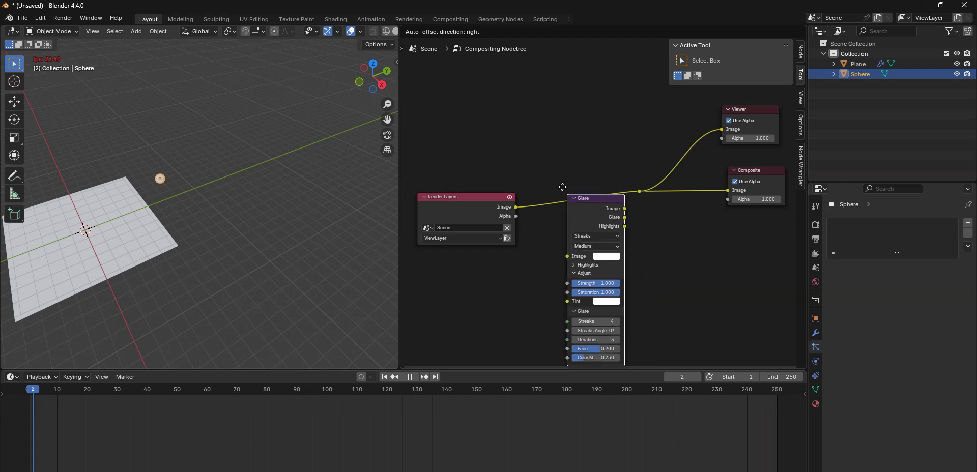
left_click(546, 141)
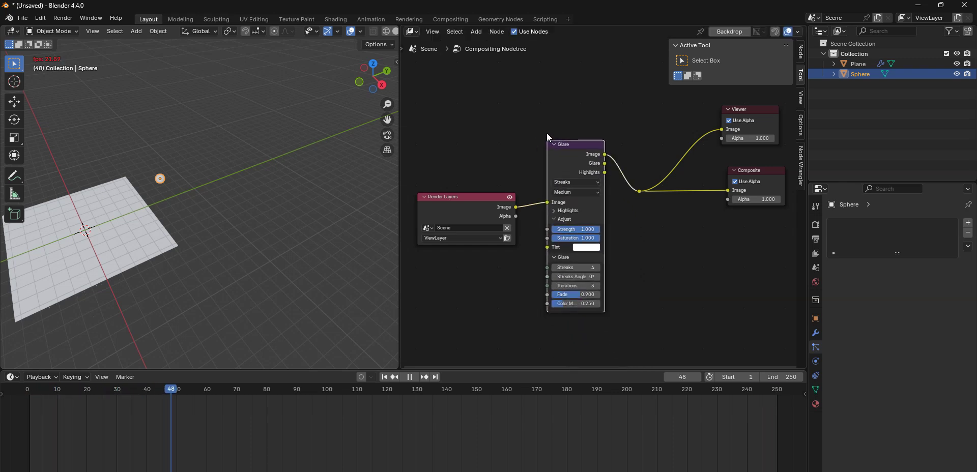
Try the Bloom, Ghosts and Fog Glow types on the Glare node in turn, ending on Simple Star
middle_click_drag(364, 34, 329, 34)
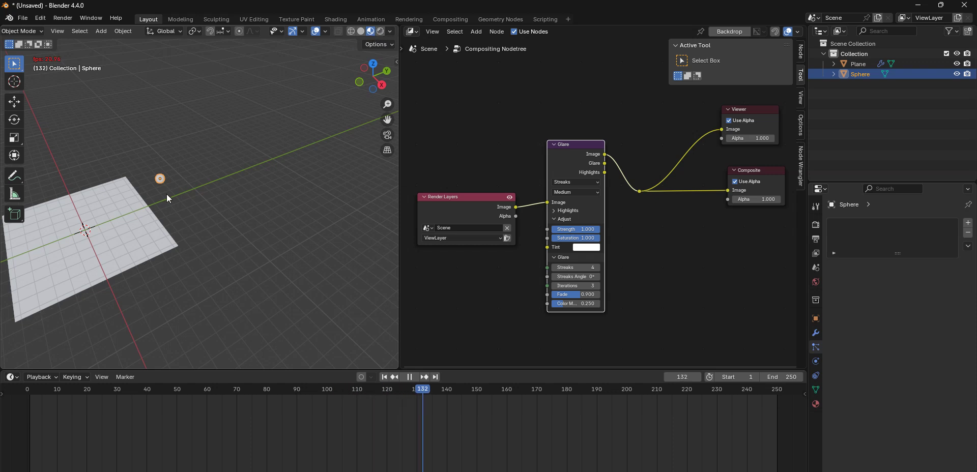
middle_click_drag(159, 201, 252, 154, "shift")
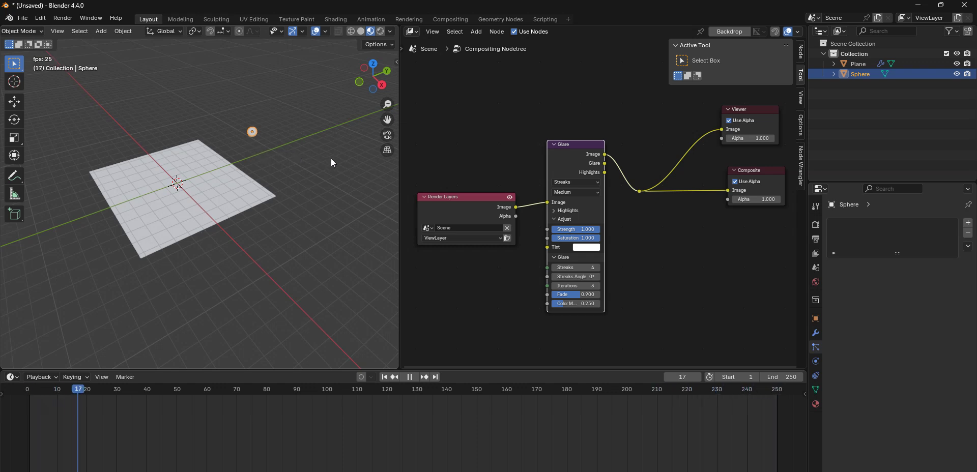
left_click(593, 184)
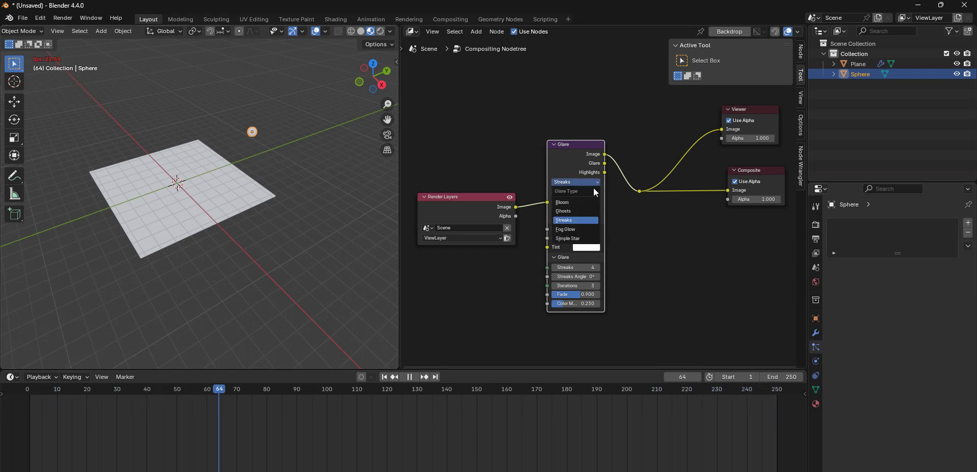
left_click(585, 199)
left_click(583, 182)
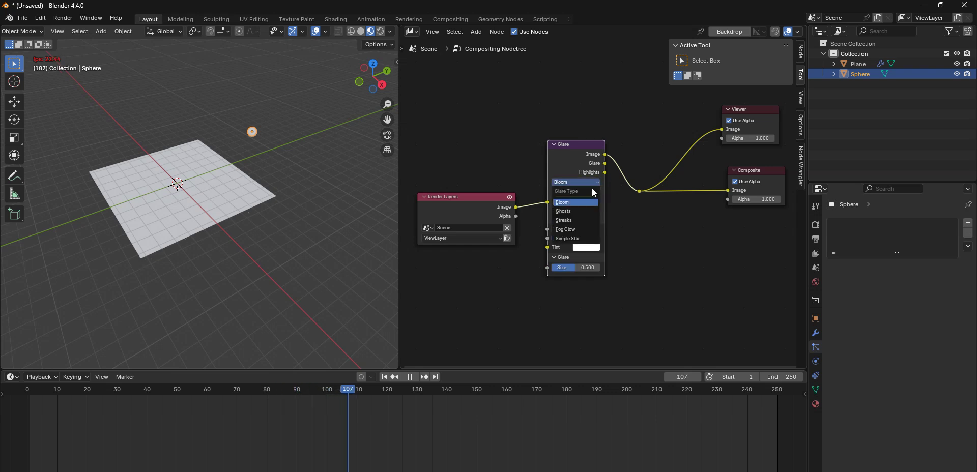
left_click(585, 212)
left_click(580, 182)
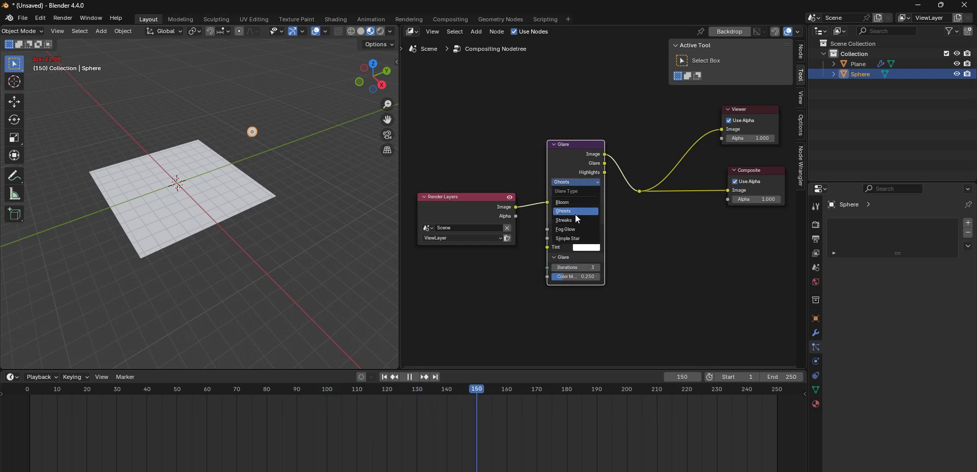
left_click(573, 232)
left_click(596, 184)
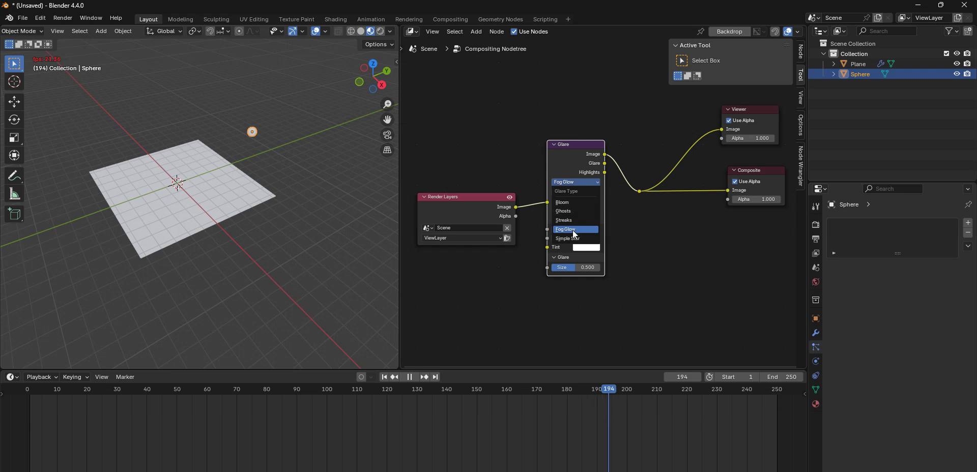
left_click(572, 243)
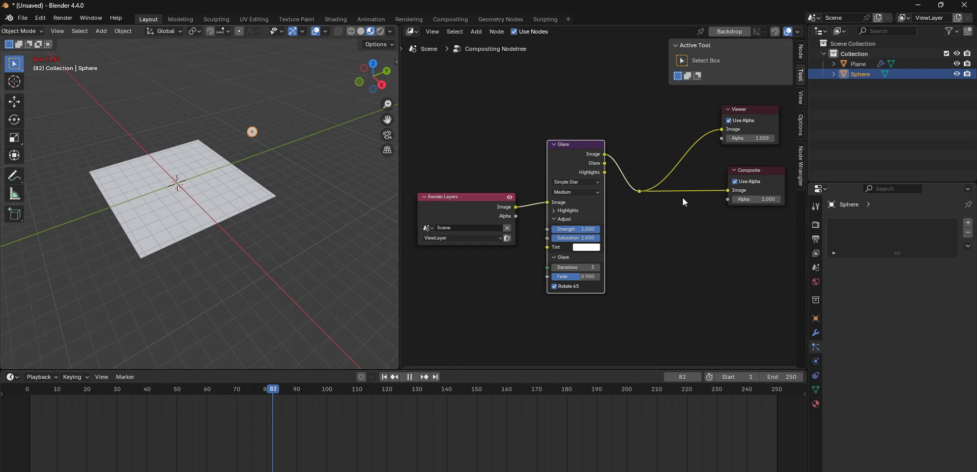
Create a new material for the sphere and set its base color to bright green, hex 8AE732
left_click(817, 405)
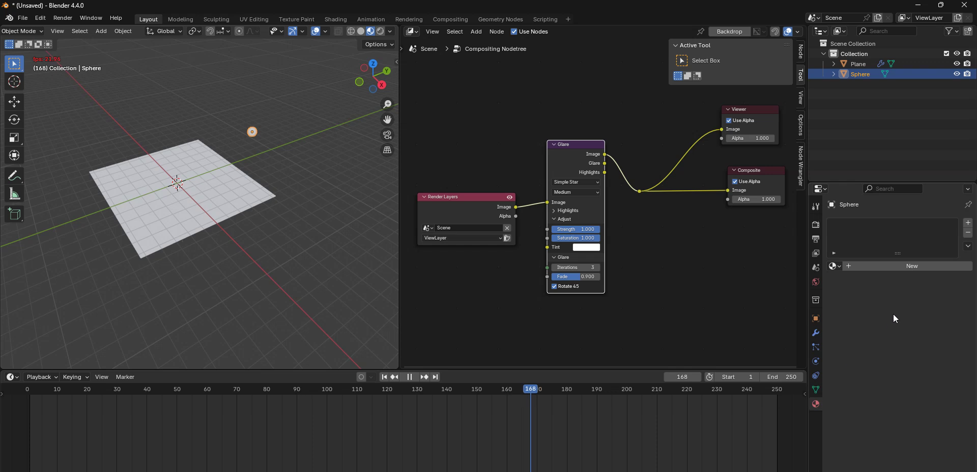
left_click(915, 265)
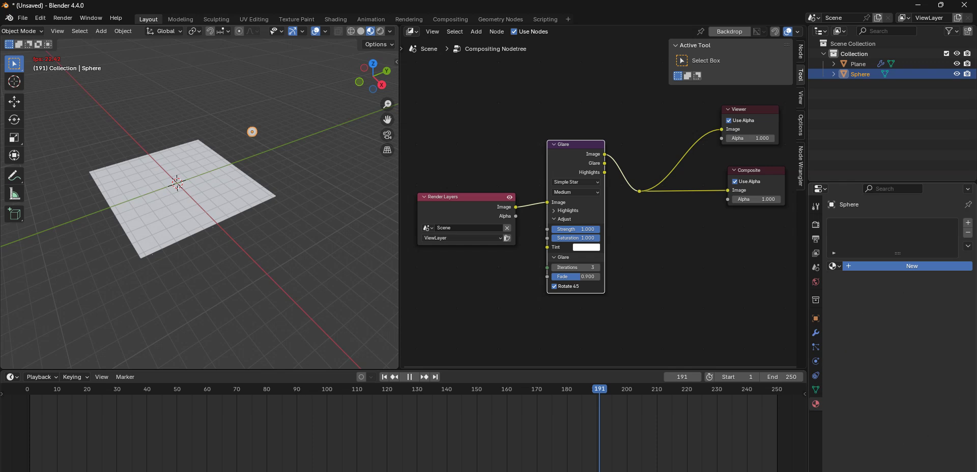
left_click(909, 267)
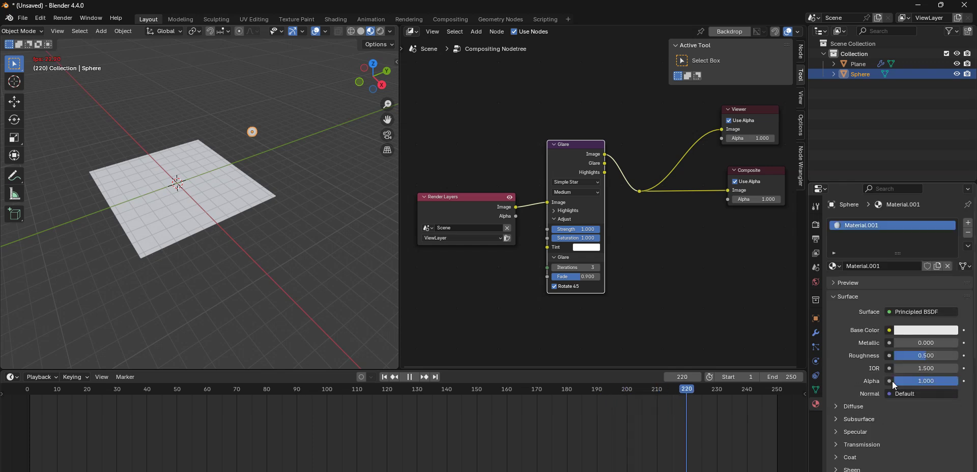
left_click(916, 329)
mouse_move(906, 240)
left_mouse_down()
mouse_move(936, 220)
mouse_move(931, 182)
mouse_move(914, 171)
mouse_move(897, 178)
left_mouse_up()
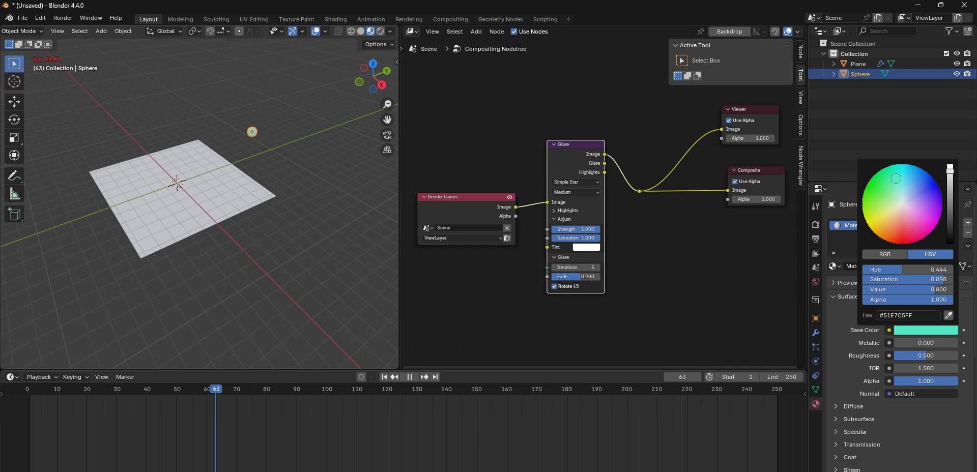
left_click(871, 203)
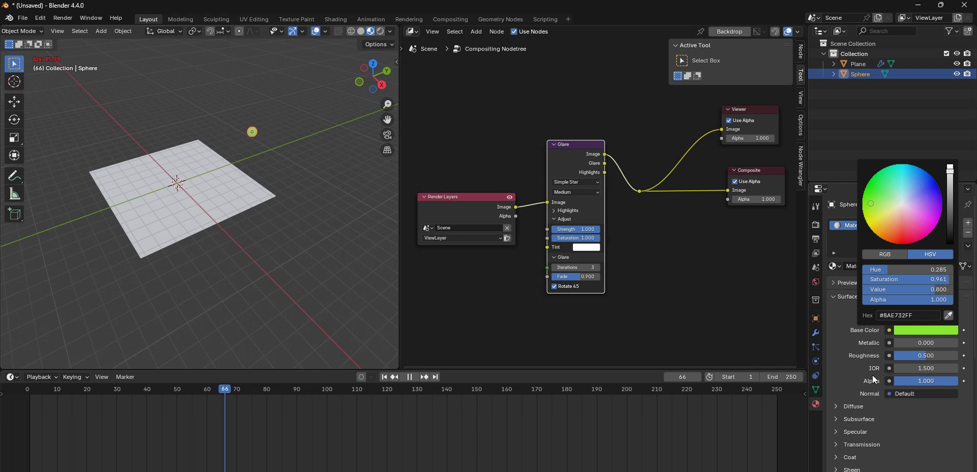
Expand the sphere material's Emission settings and set the emission color to magenta pink
scroll(843, 322, "down", 4)
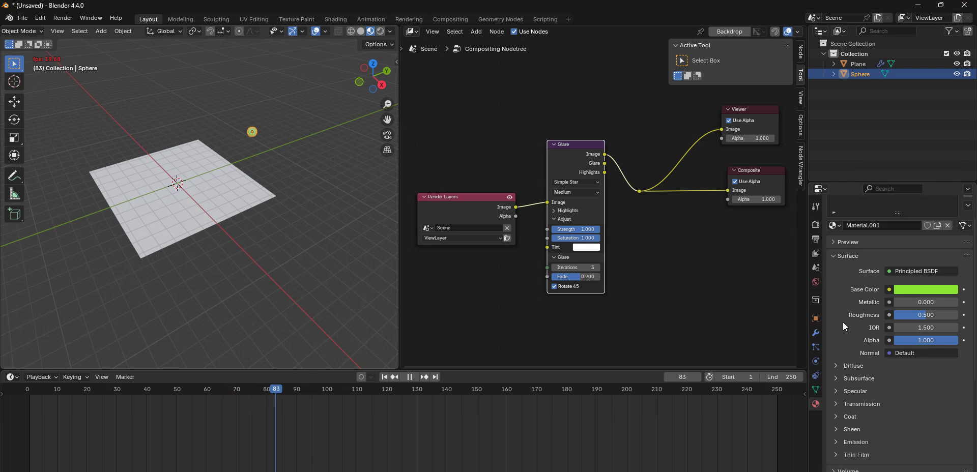
scroll(844, 328, "down", 3)
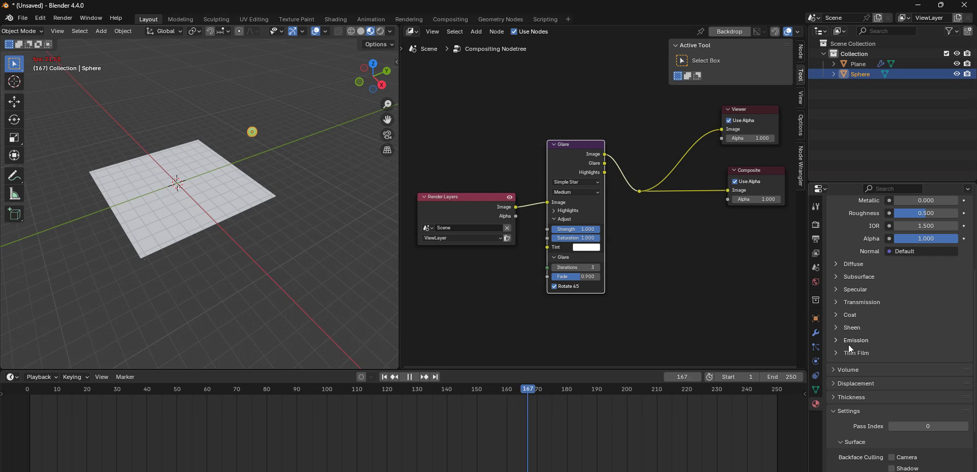
left_click(849, 341)
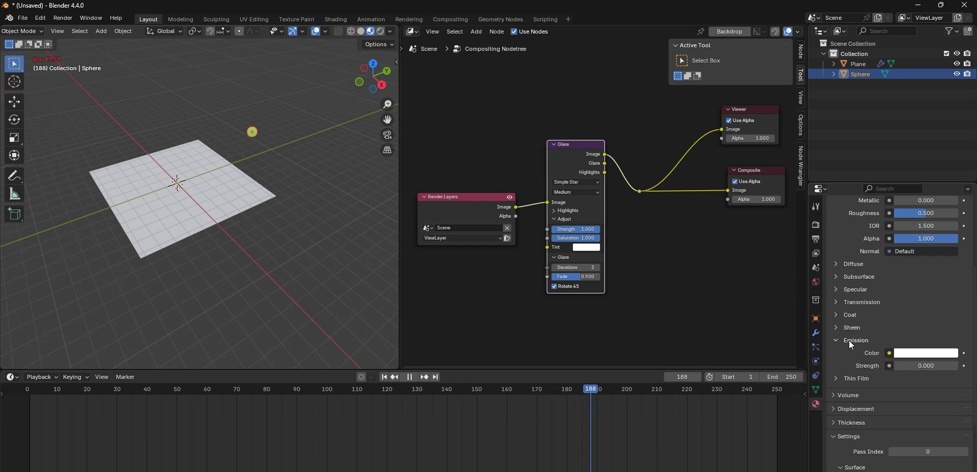
left_click(924, 356)
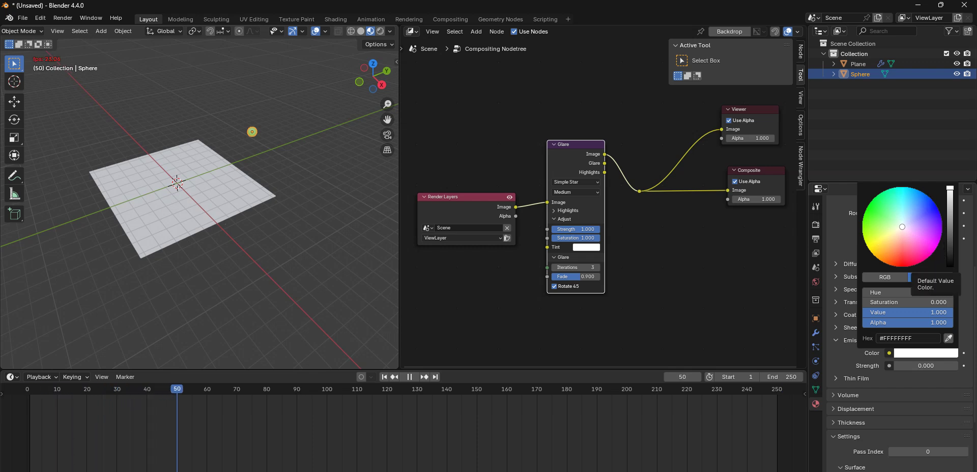
left_click(927, 247)
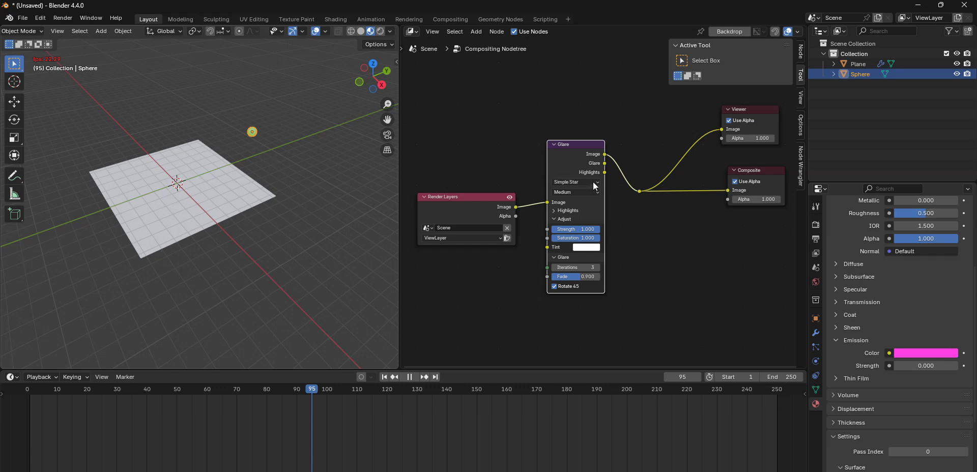
Set the Glare node's type to Bloom
left_click(563, 182)
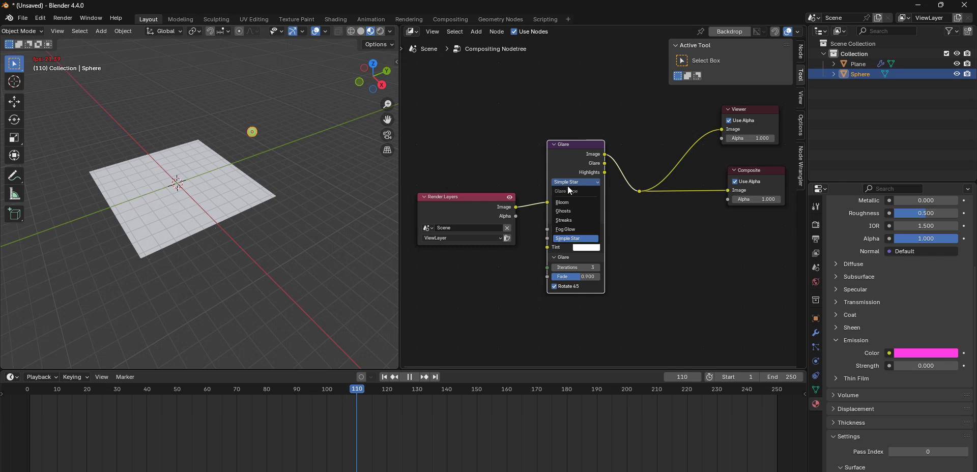
left_click(568, 204)
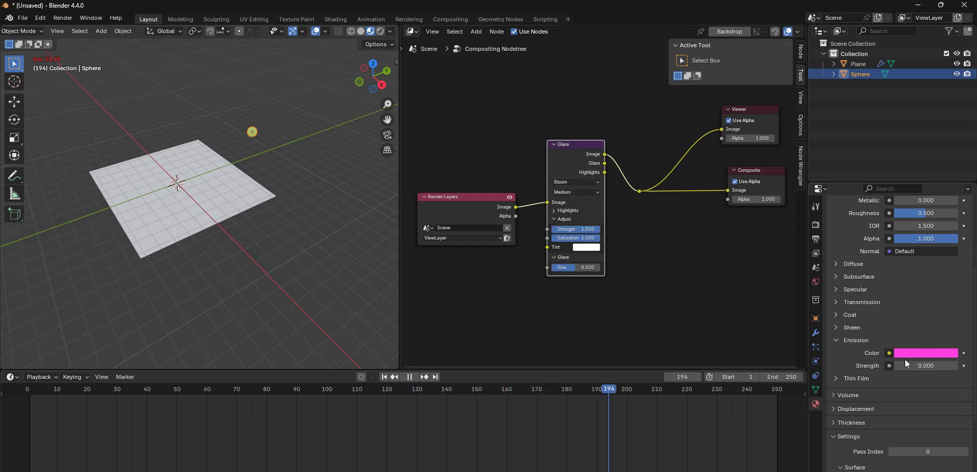
Set the sphere material's emission strength to 30 and switch the viewport shading's Compositor option to Always
left_click(935, 366)
type("30")
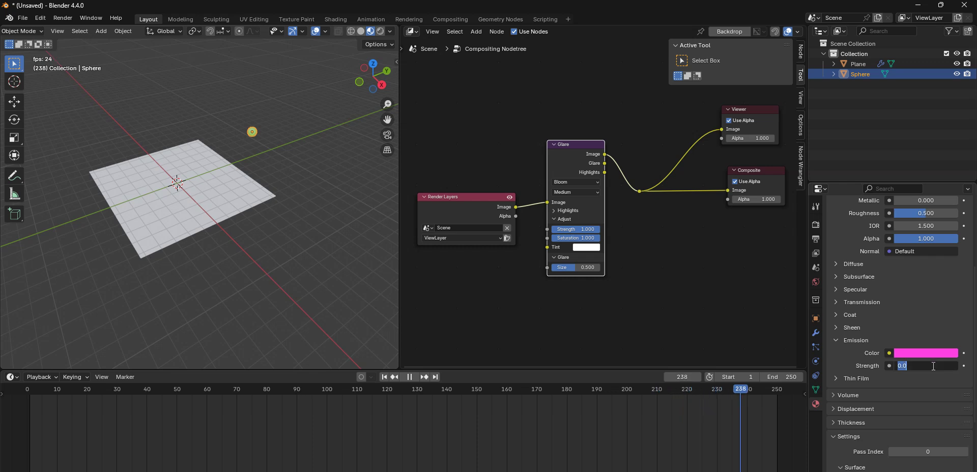
key("Return")
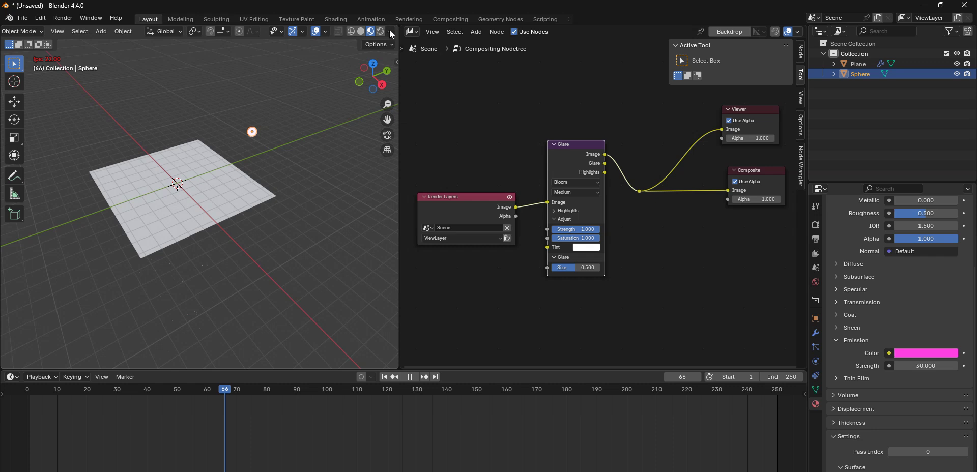
left_click(391, 33)
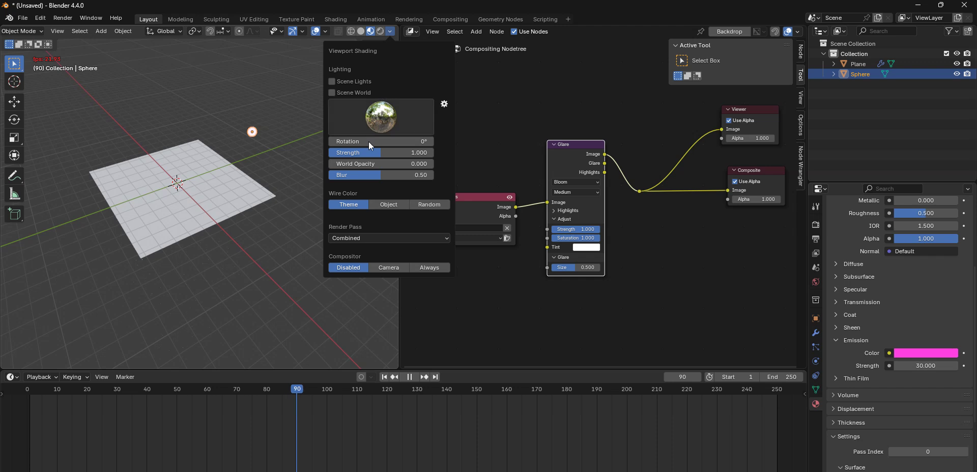
left_click(432, 268)
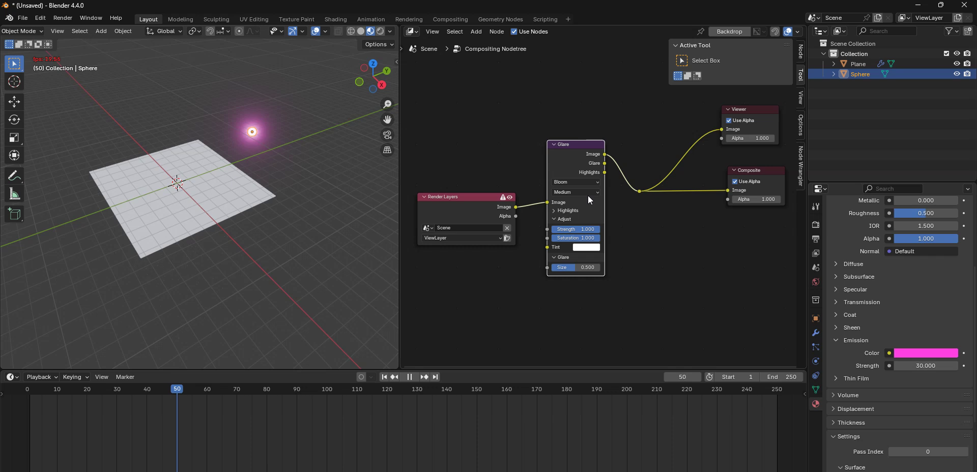
Preview the Ghosts, Streaks and Fog Glow glare types on the glowing sphere, ending on Simple Star
left_click(587, 183)
left_click(565, 211)
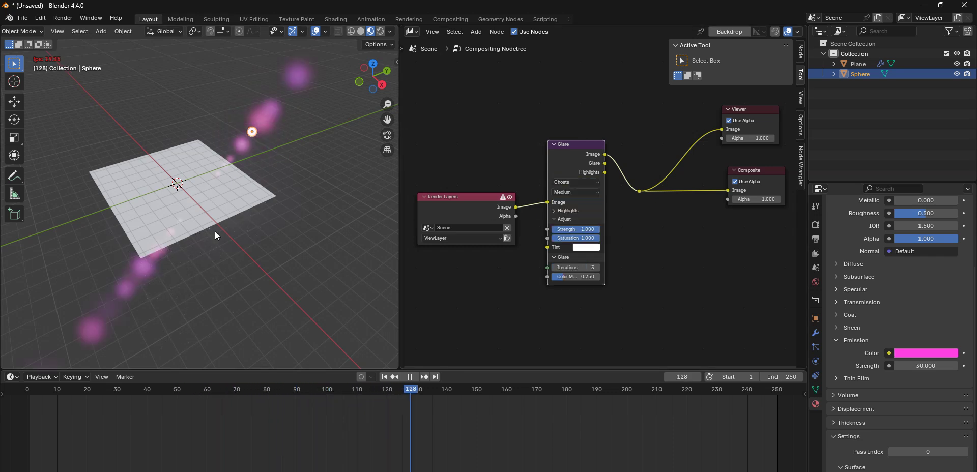
left_click(592, 184)
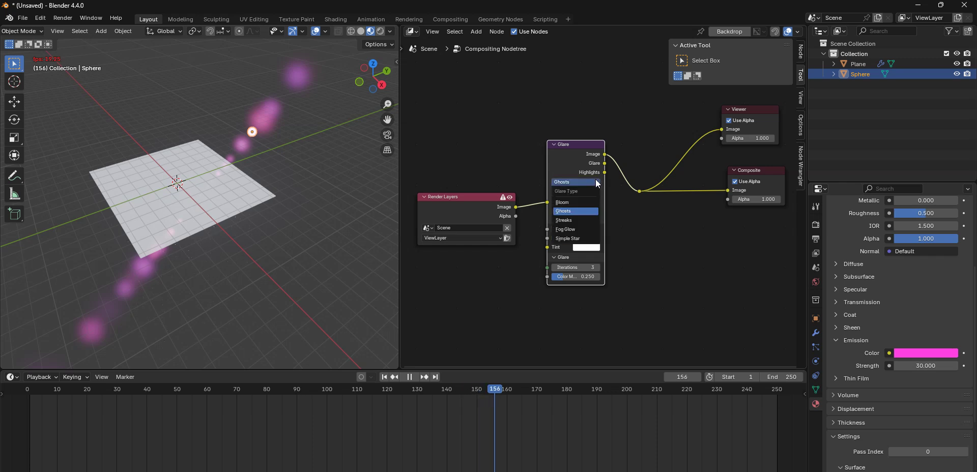
left_click(574, 217)
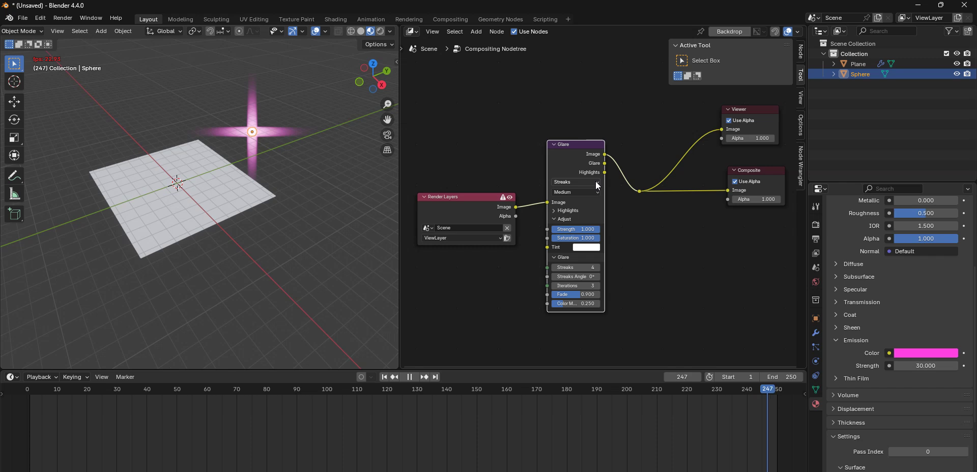
left_click(597, 184)
left_click(577, 234)
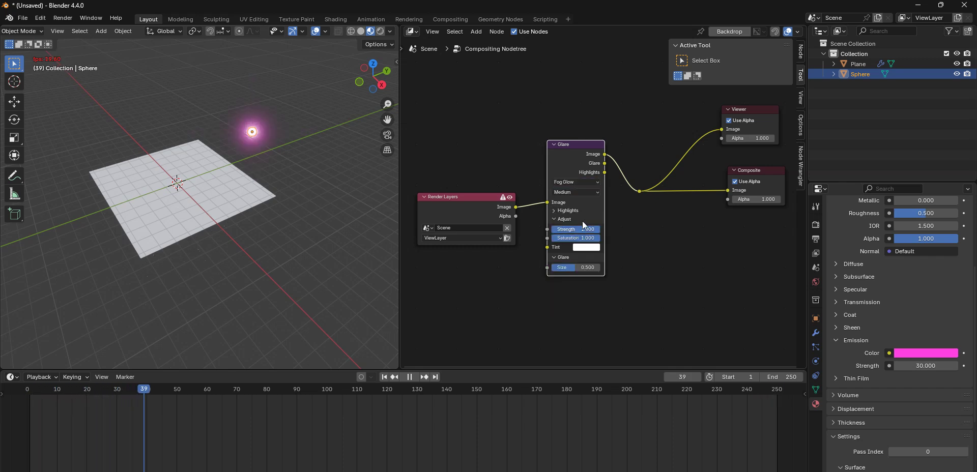
left_click(598, 183)
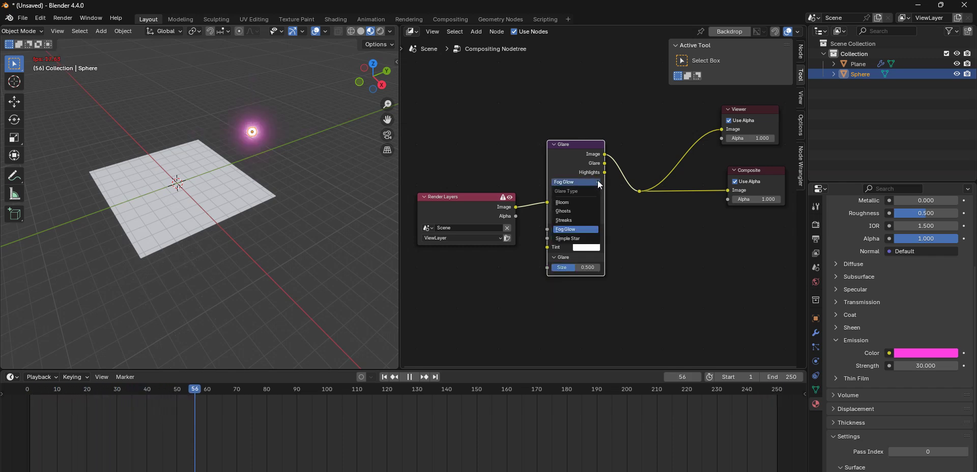
left_click(575, 239)
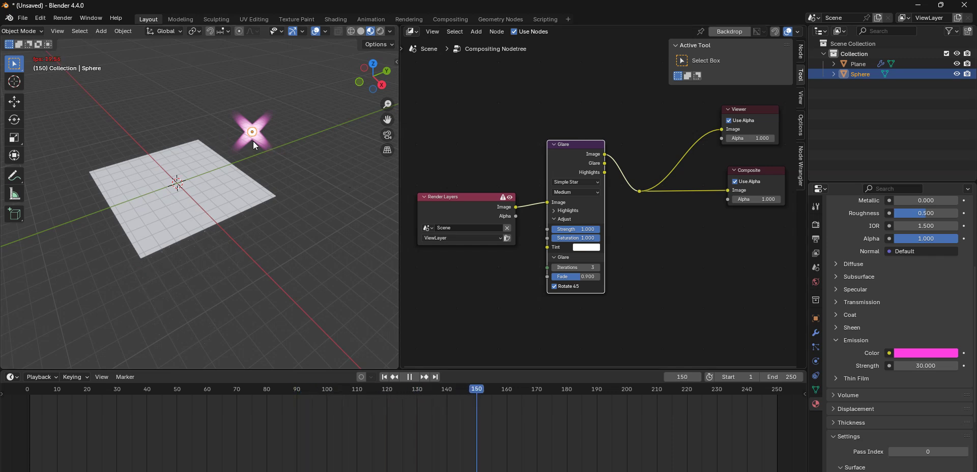
Set the Glare node's quality to High and check the glare on the particles below the plane
left_click(594, 193)
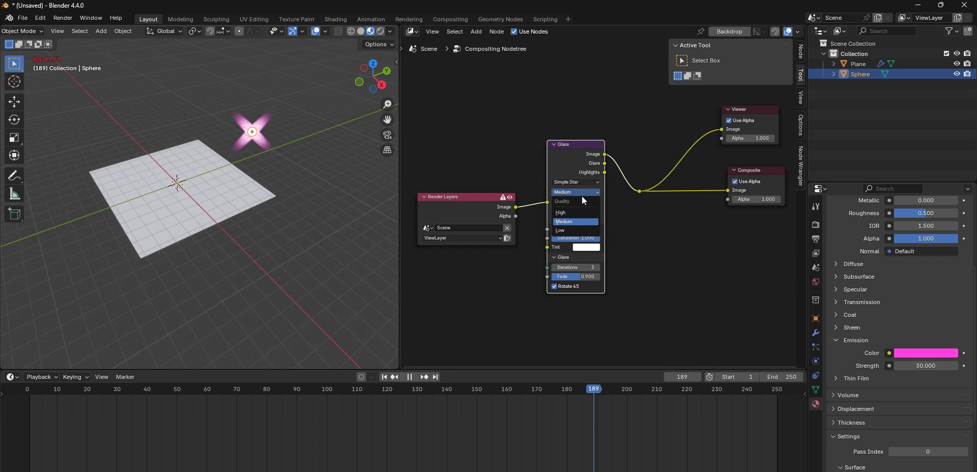
left_click(565, 213)
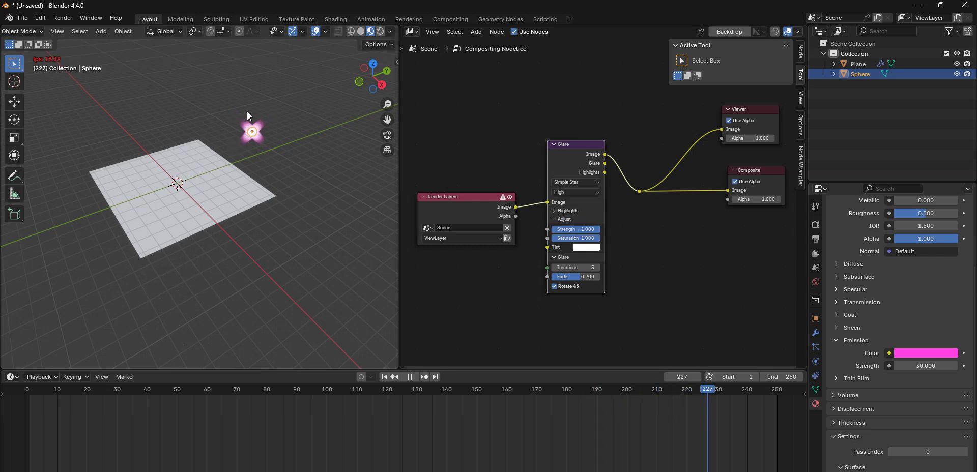
middle_click_drag(223, 213, 242, 209)
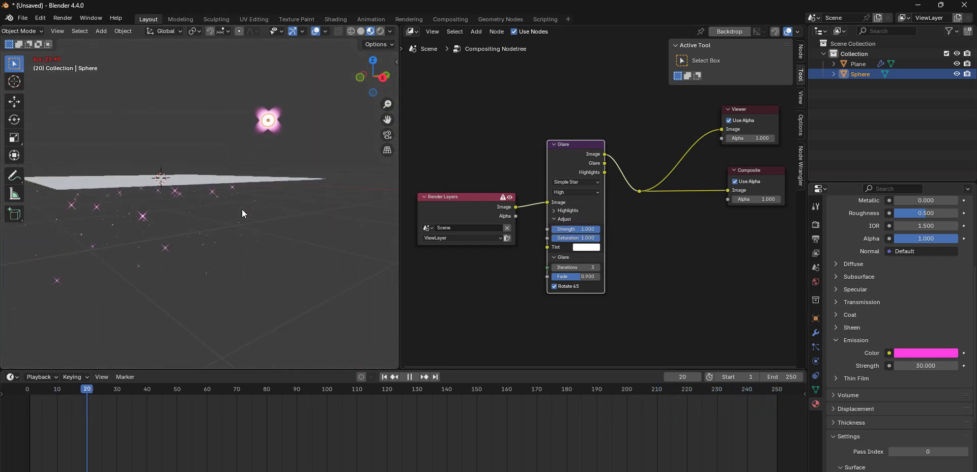
scroll(242, 209, "up", 5)
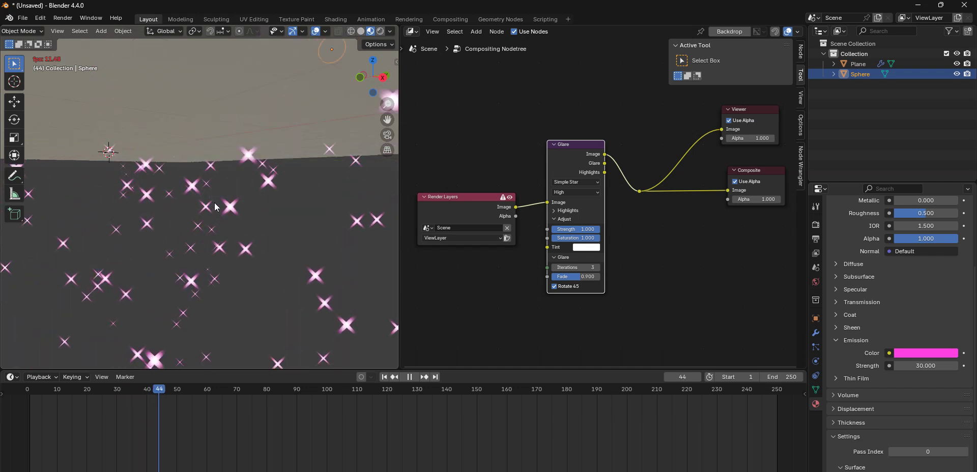
scroll(216, 206, "down", 5)
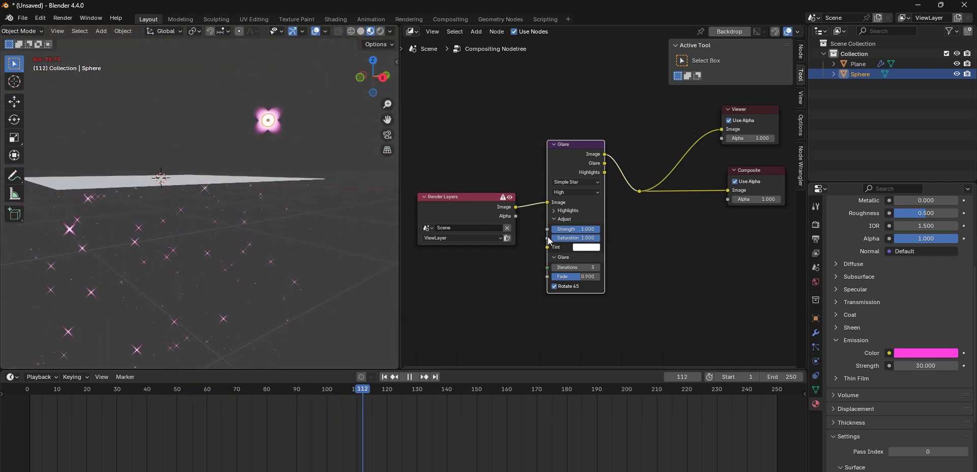
Change the Glare node's tint from white to a pinkish purple
left_click(586, 248)
left_click_drag(618, 168, 589, 156)
left_click_drag(589, 124, 627, 152)
left_click(511, 114)
Adjust the Glare node's Fade to about 0.965 and its Saturation to about 0.983
left_click(573, 230)
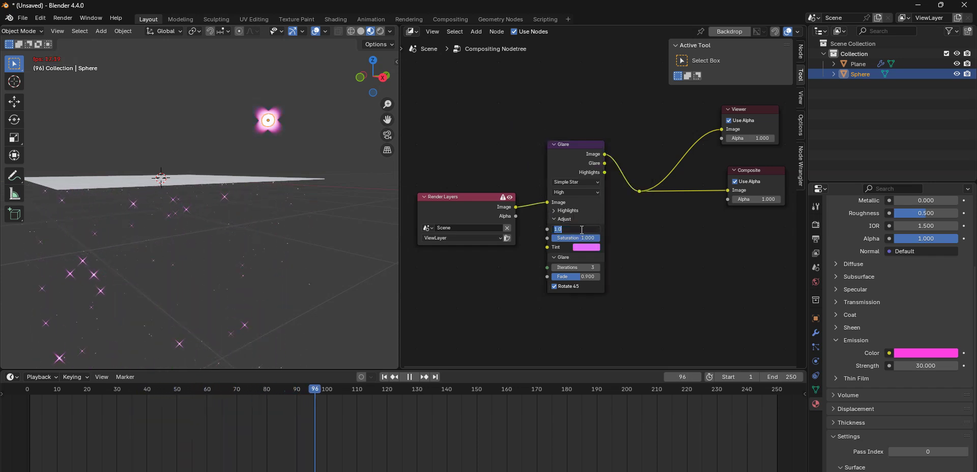
left_click(572, 239)
left_click(572, 239)
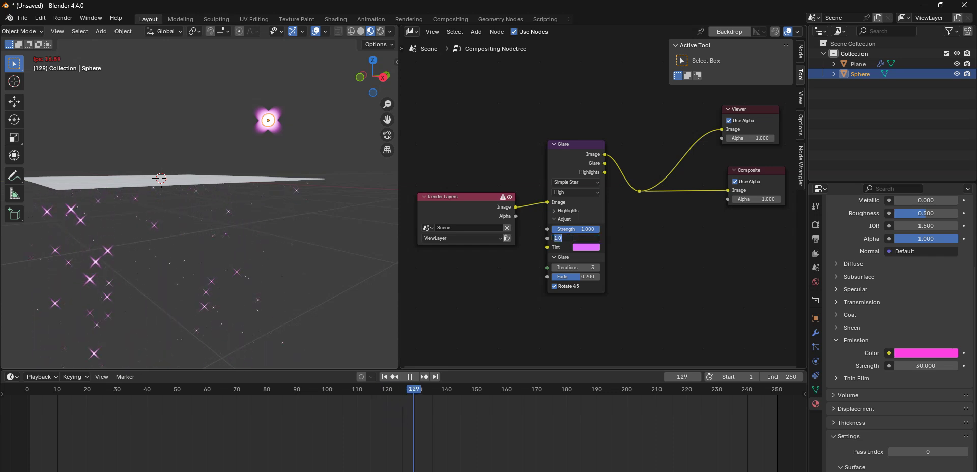
left_click(522, 168)
left_click(575, 278)
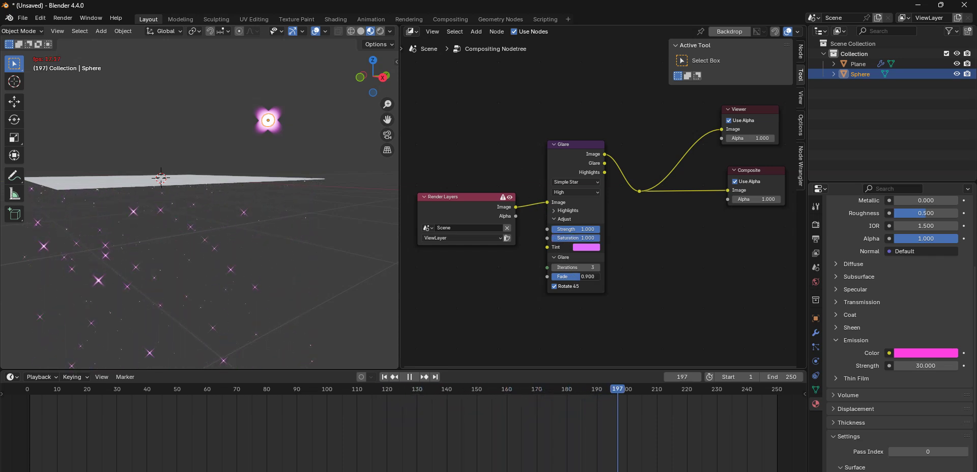
mouse_move(576, 277)
left_mouse_down()
mouse_move(567, 278)
mouse_move(590, 283)
left_mouse_up()
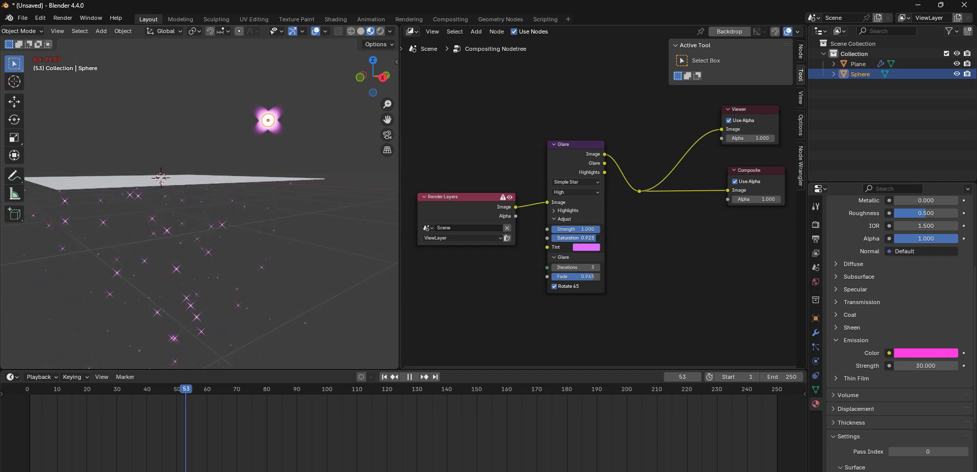
mouse_move(575, 237)
left_mouse_down()
mouse_move(589, 230)
mouse_move(551, 231)
mouse_move(591, 230)
left_mouse_up()
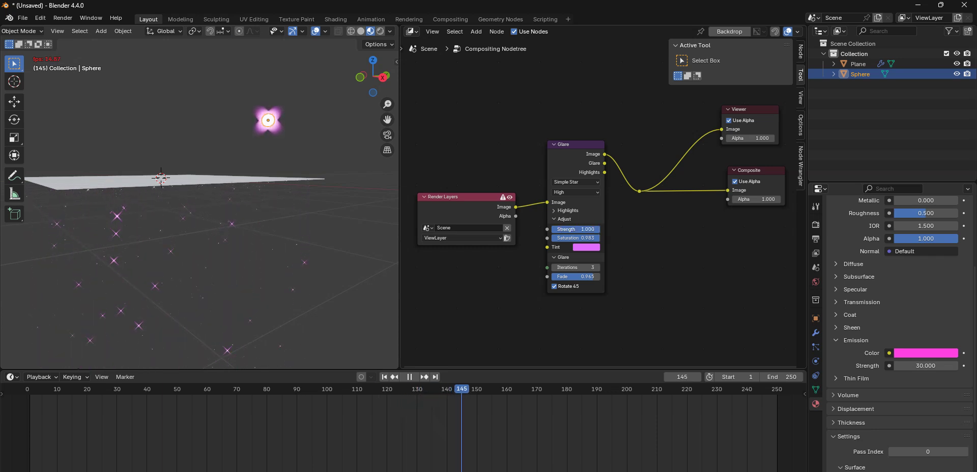
Open the Glare node's list of glare types
left_click(598, 183)
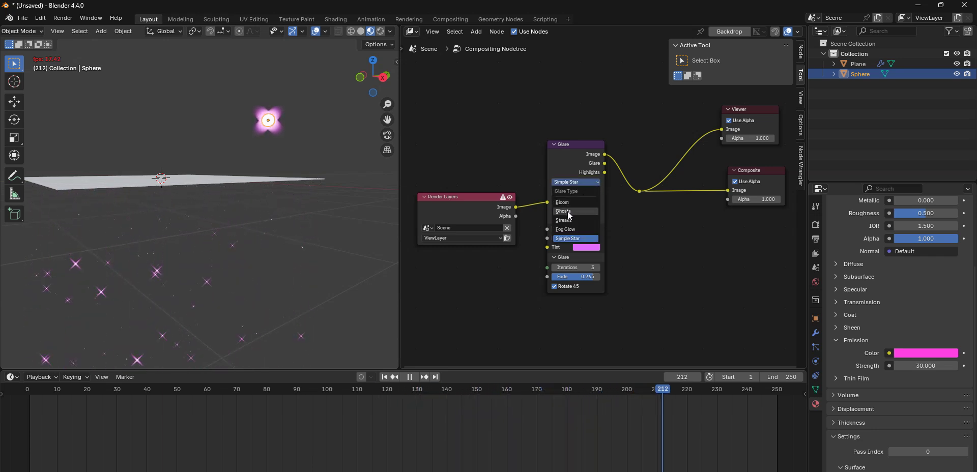